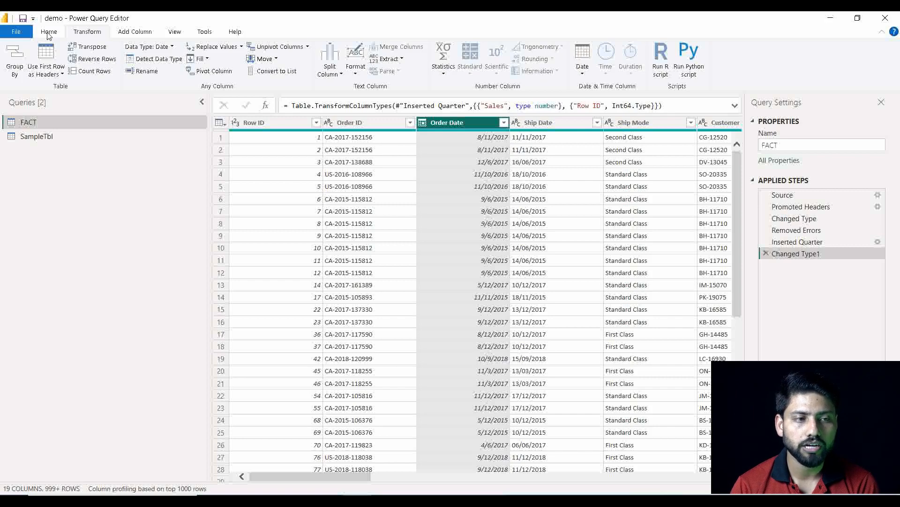
Start a manually entered table and rename its first column to Sample Col
click(48, 33)
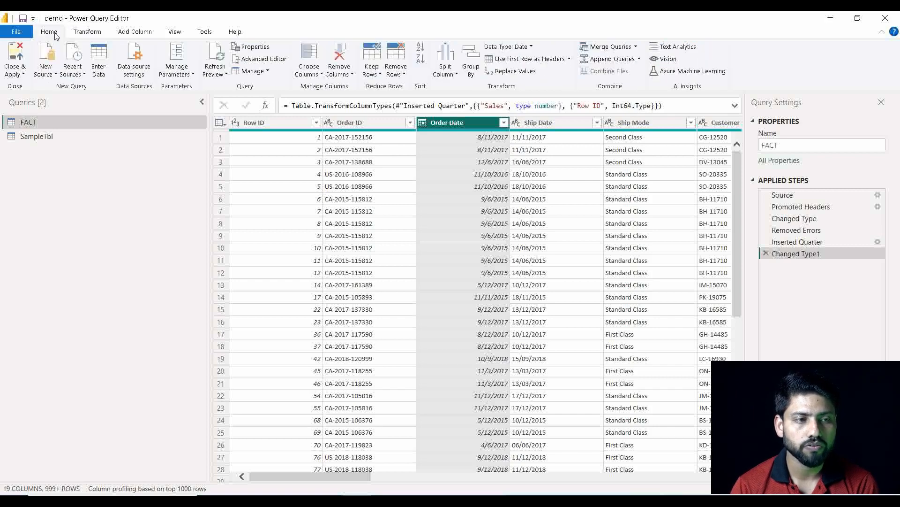
click(102, 63)
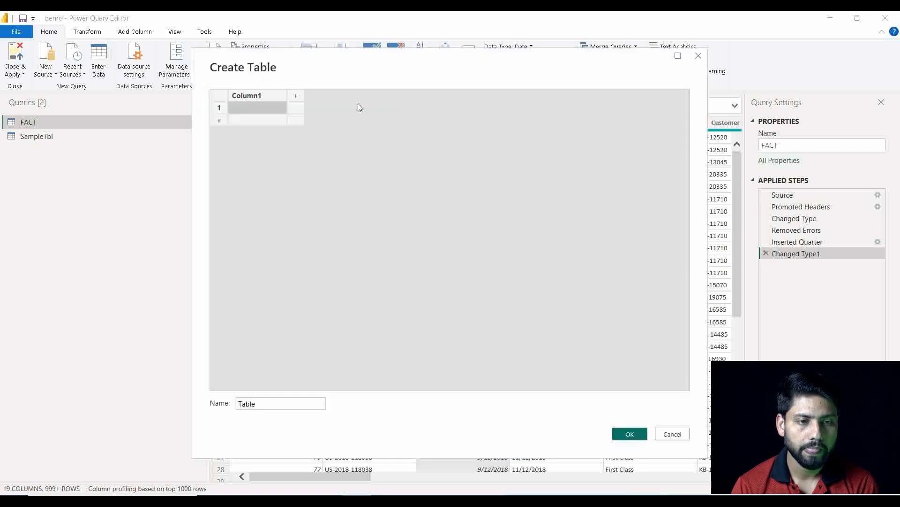
double_click(265, 98)
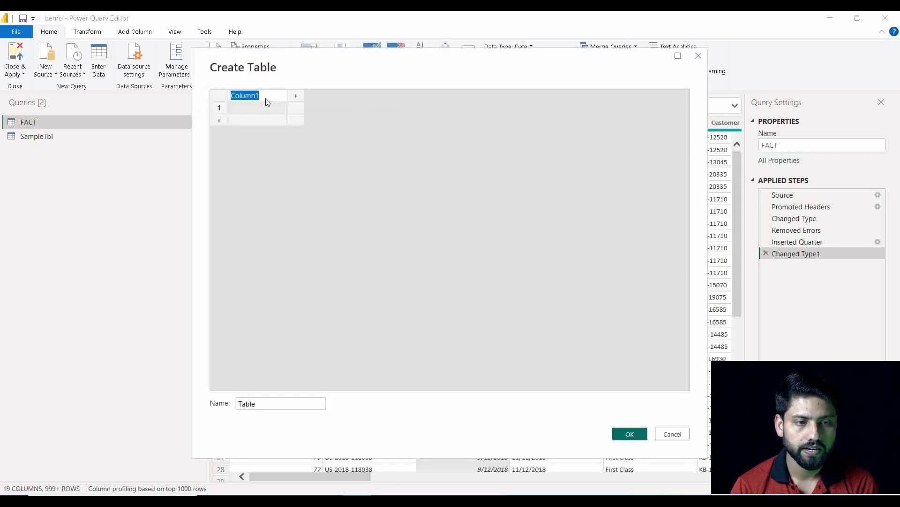
text(Sample C)
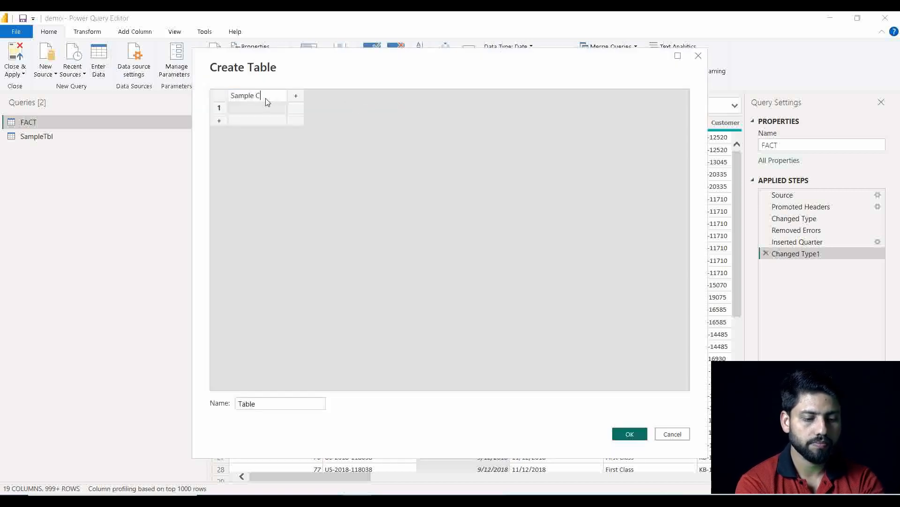
text(ol)
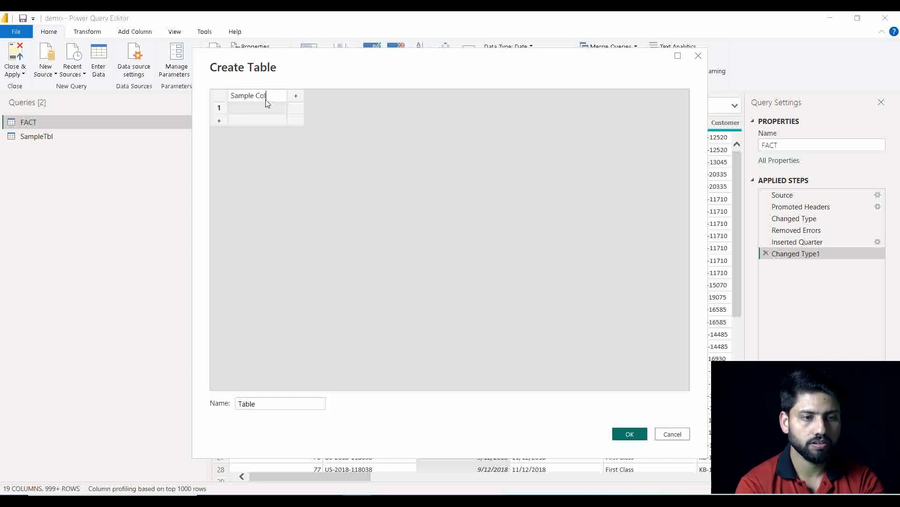
Fill rows 1 to 5 of Sample Col with 10.0, 10.1, 10.2, 10.3 and 10.4
click(263, 109)
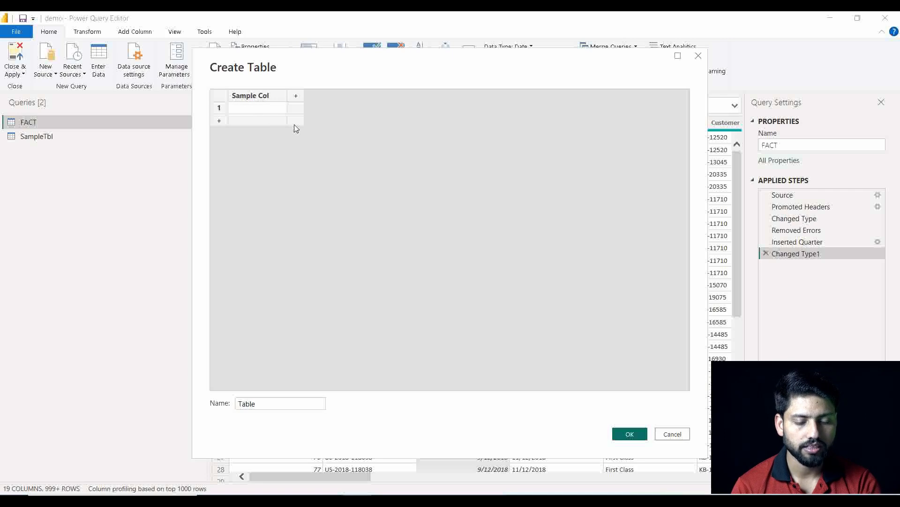
text(10.)
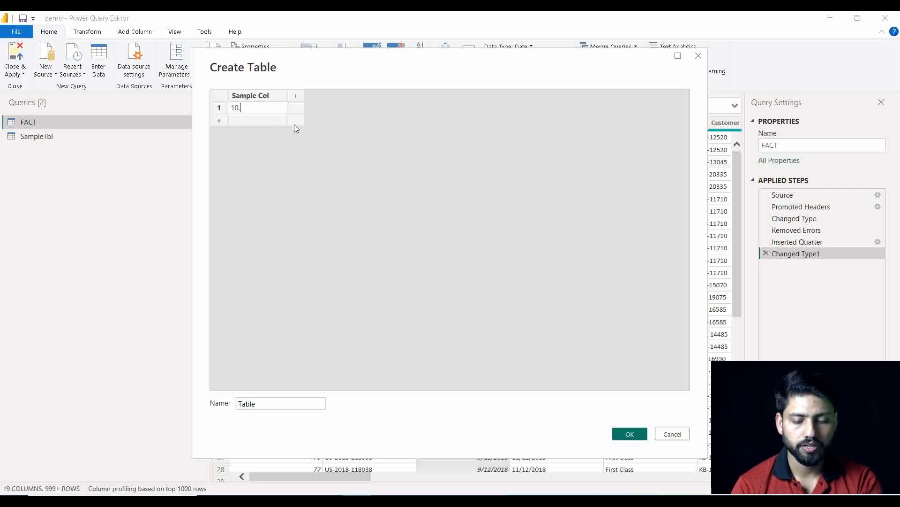
text(0)
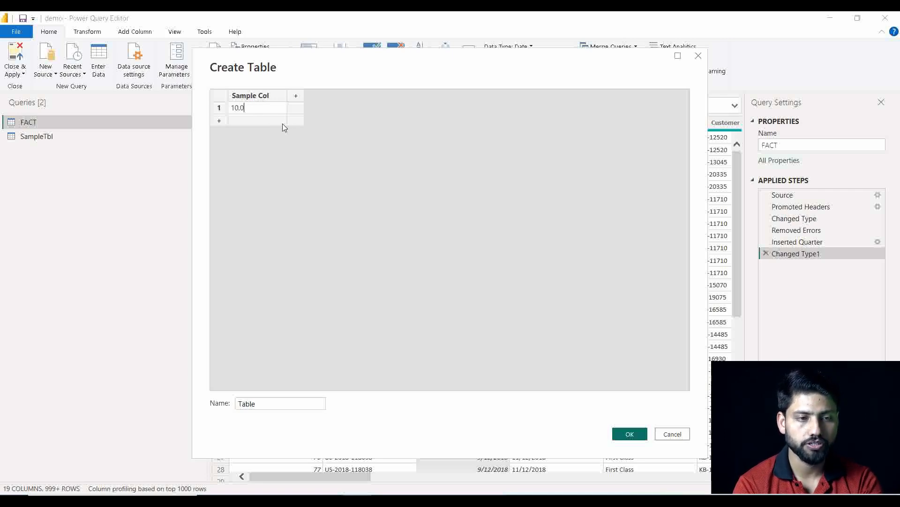
click(282, 123)
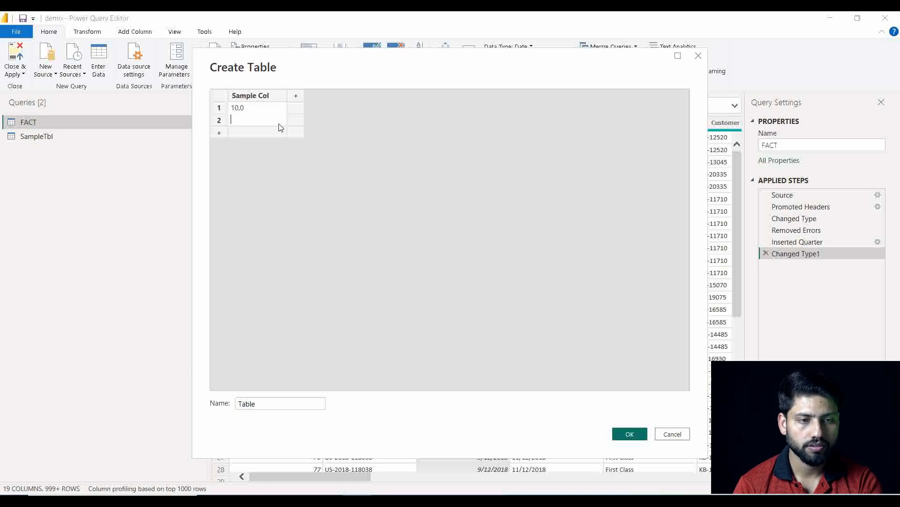
text(10.1)
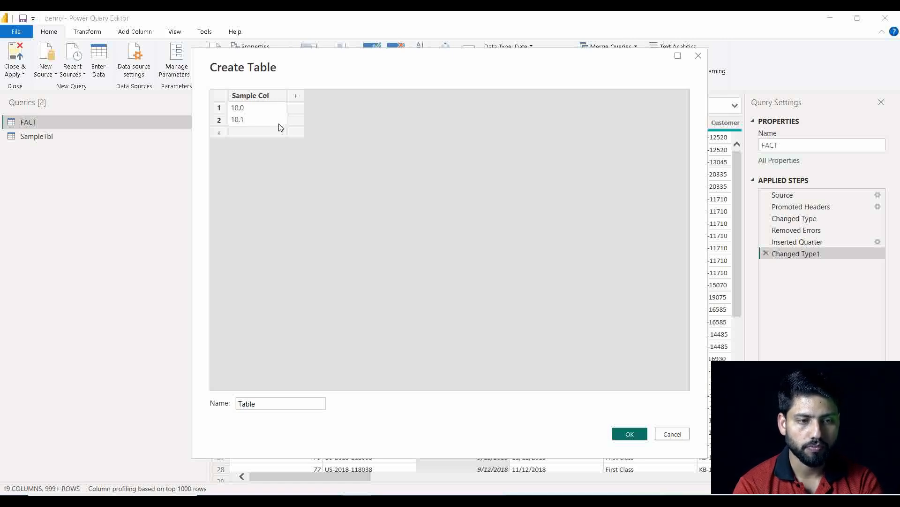
click(276, 132)
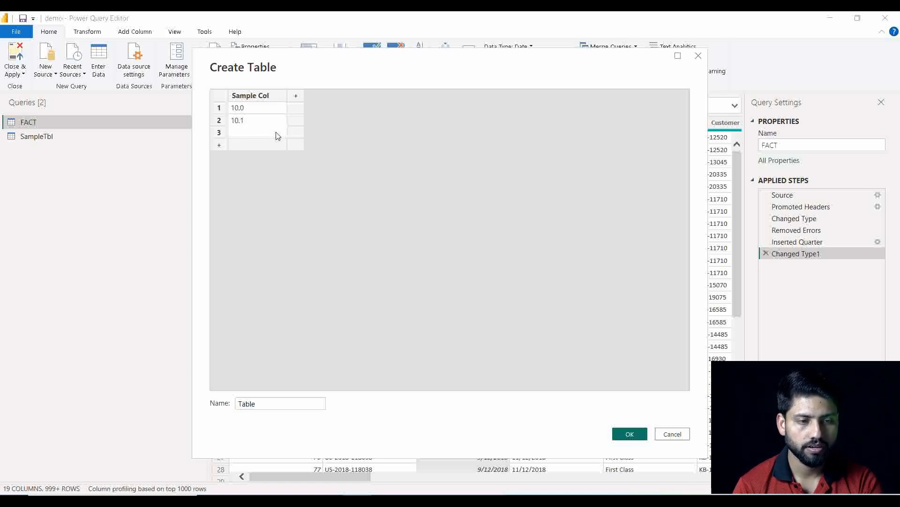
text(10.2)
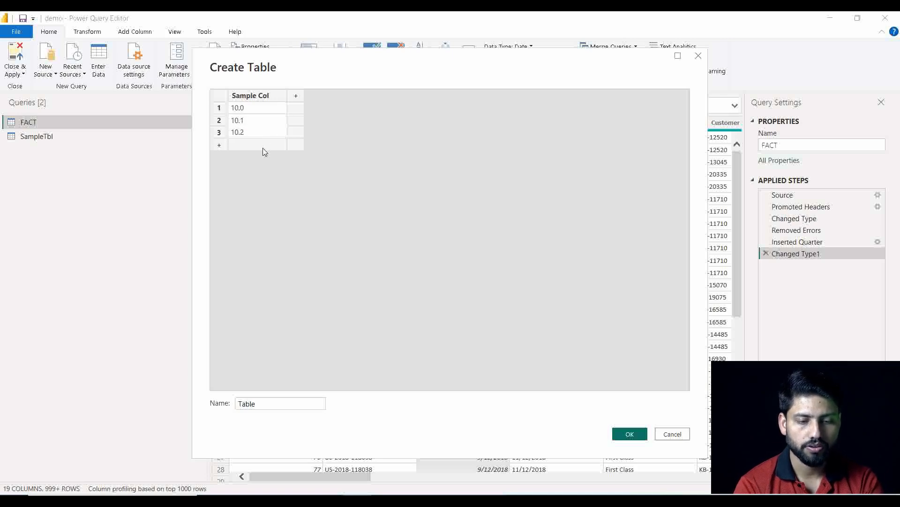
click(262, 147)
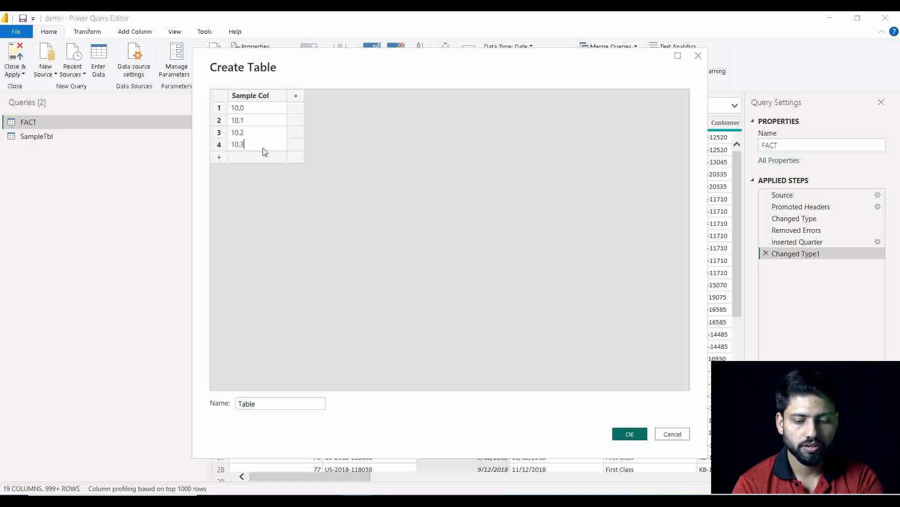
click(263, 159)
text(10)
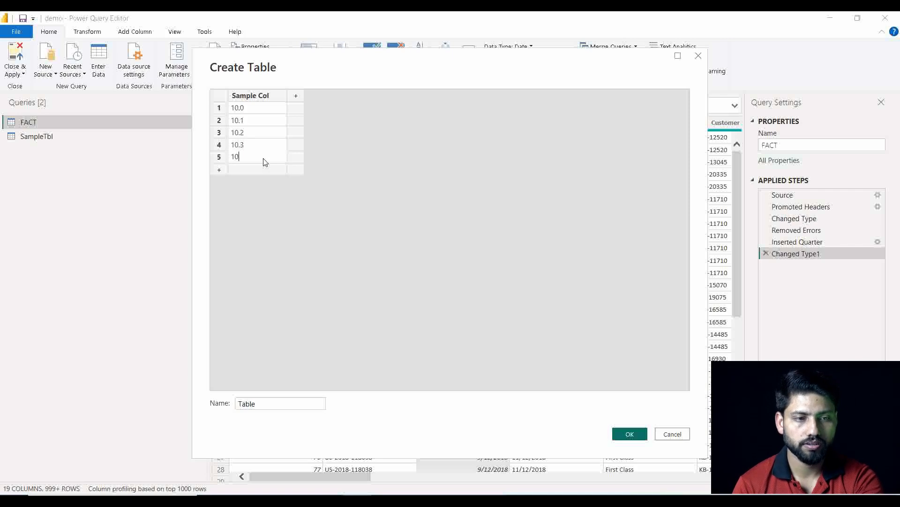
text(.4)
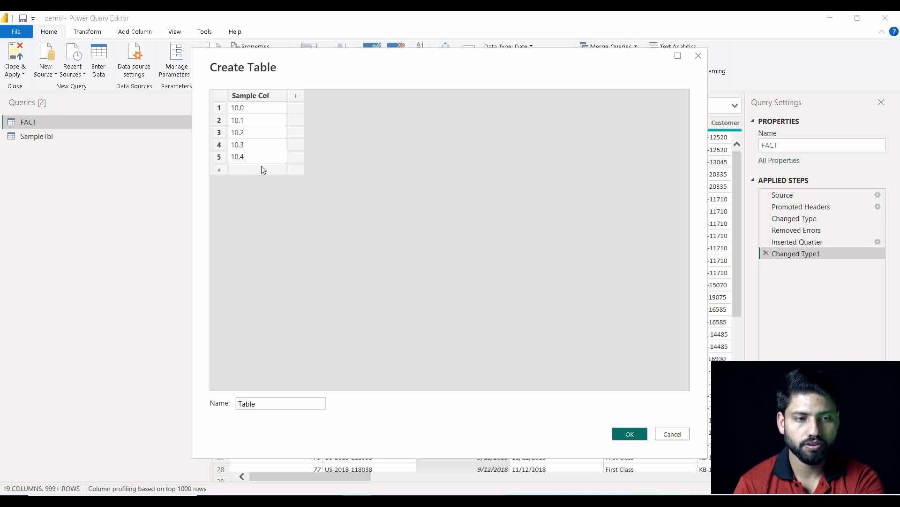
Continue Sample Col in rows 6 to 10 with 10.5, 10.6, 10.7, 10.8 and 10.9
click(261, 170)
text(10.5)
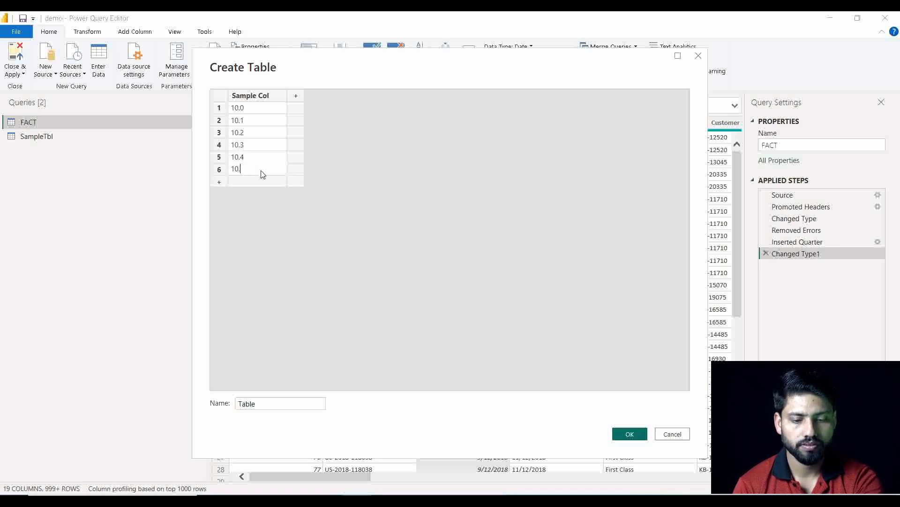
click(258, 186)
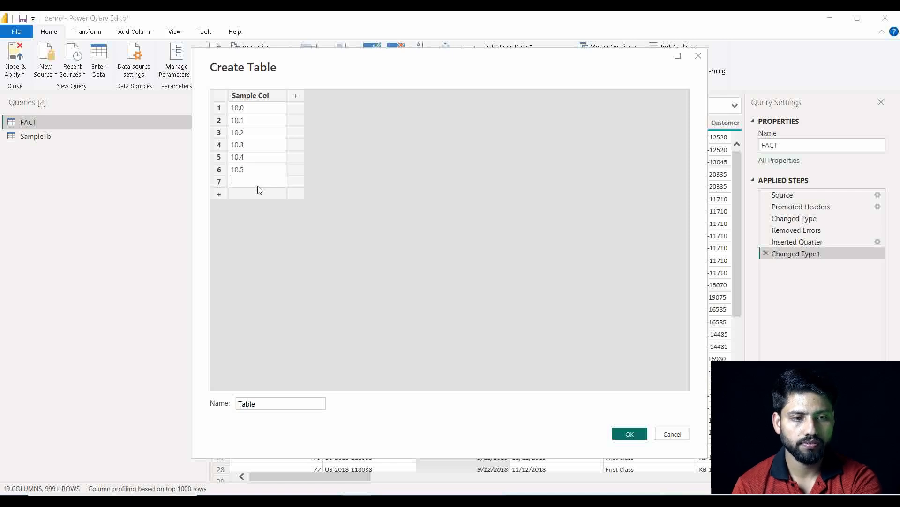
text(10.6)
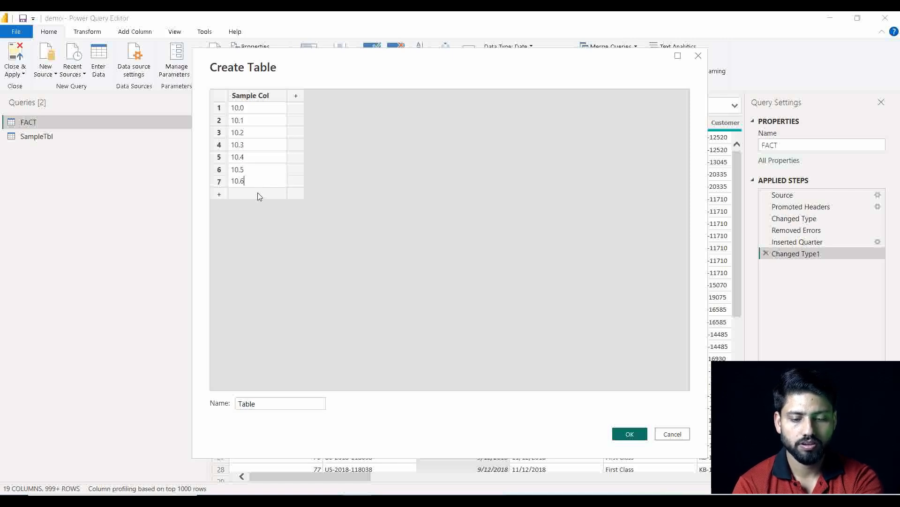
click(259, 194)
text(10.7)
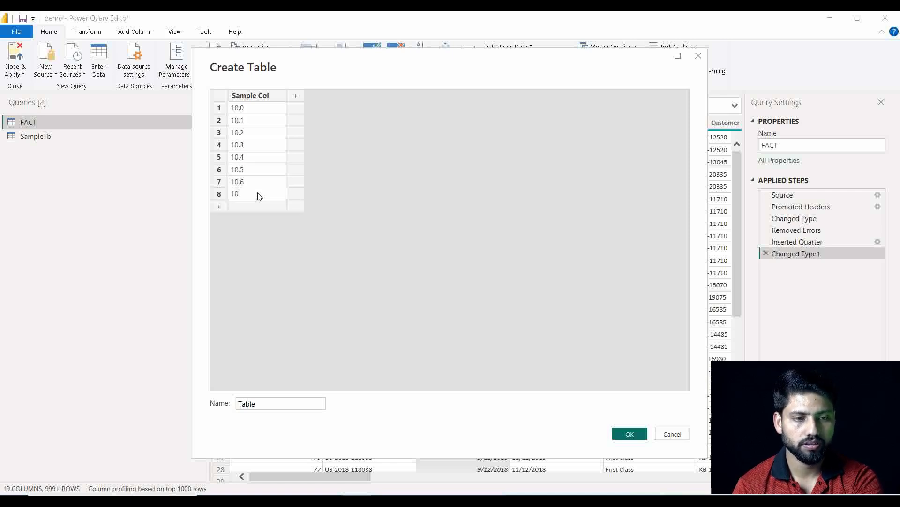
click(260, 212)
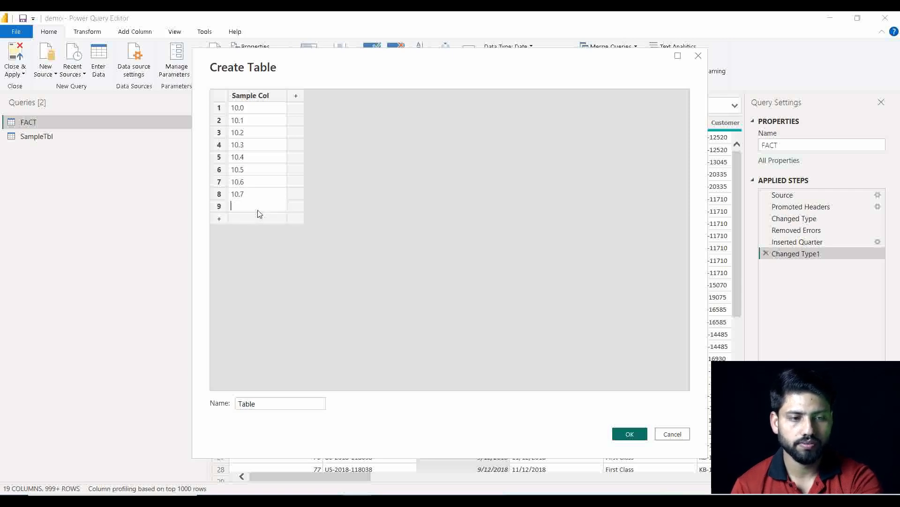
text(10.8)
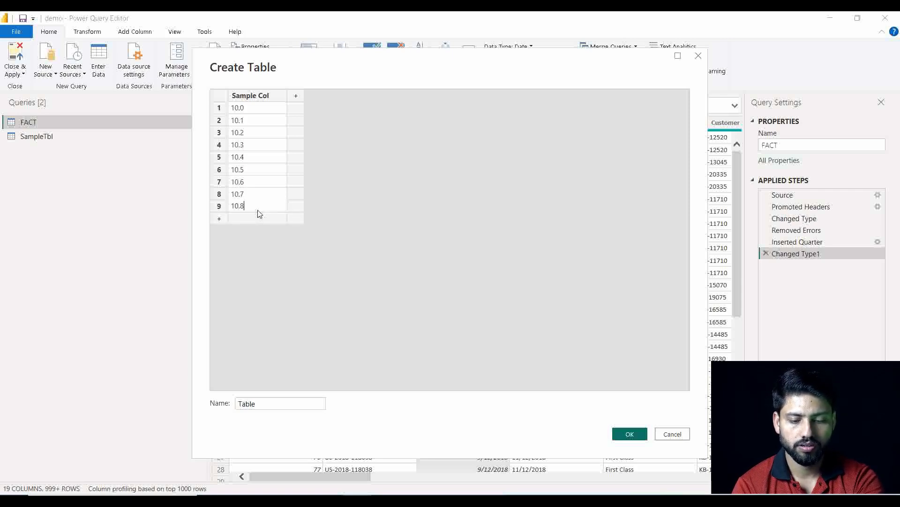
click(261, 219)
text(10.9)
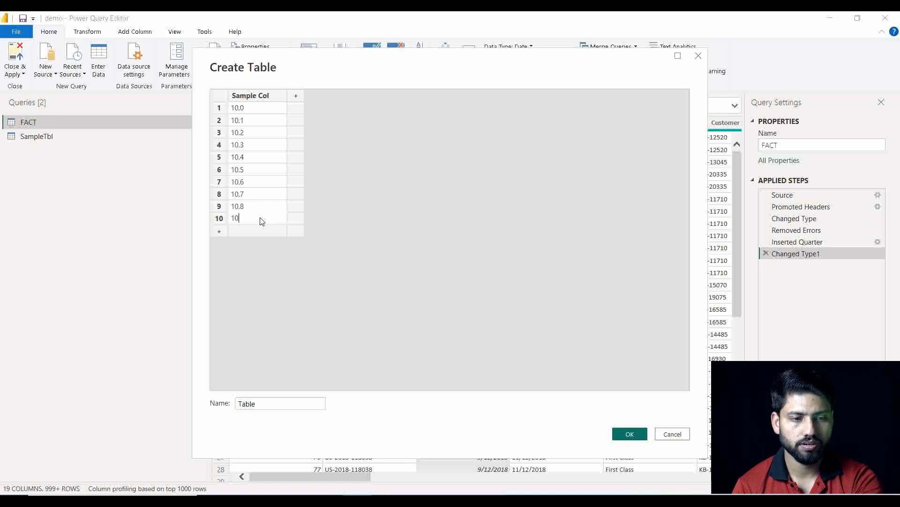
Enter 11 in row 11 of Sample Col and create the table under the default name Table
click(261, 230)
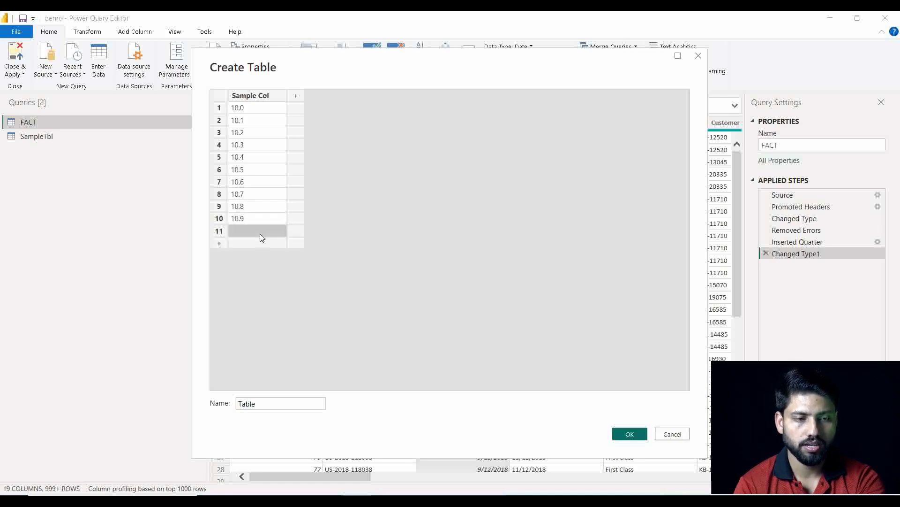
text(10.10)
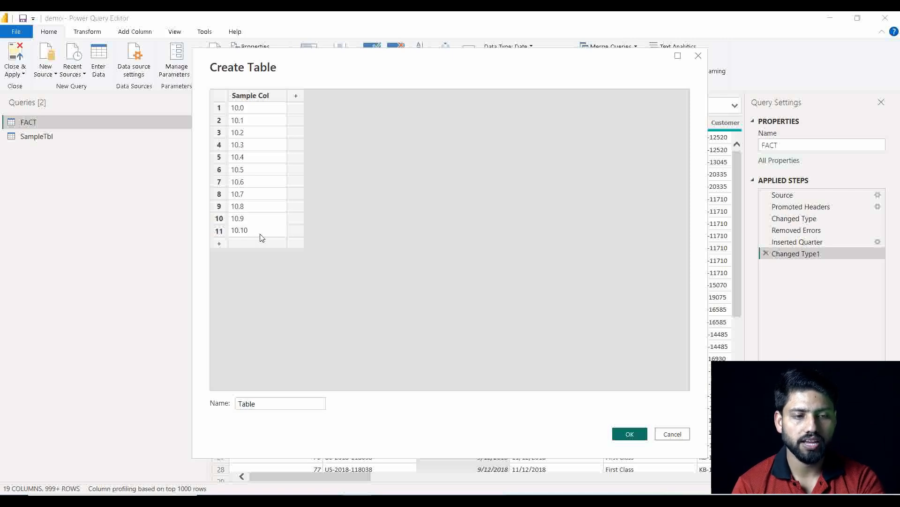
key(BackSpace)
key(BackSpace)
key(BackSpace)
key(BackSpace)
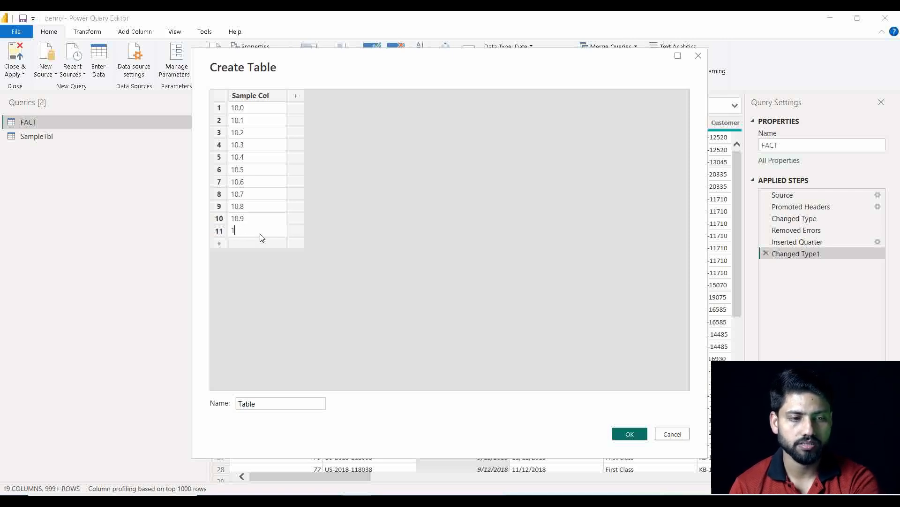
text(1)
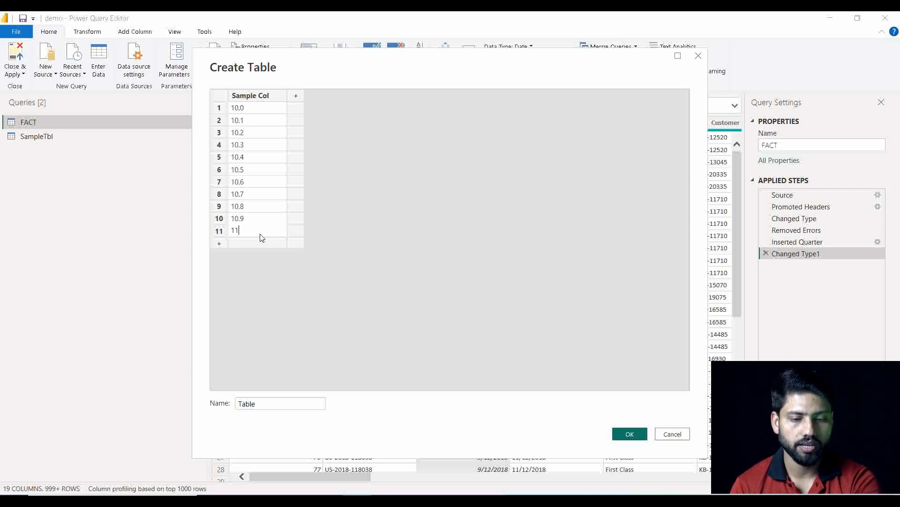
click(384, 220)
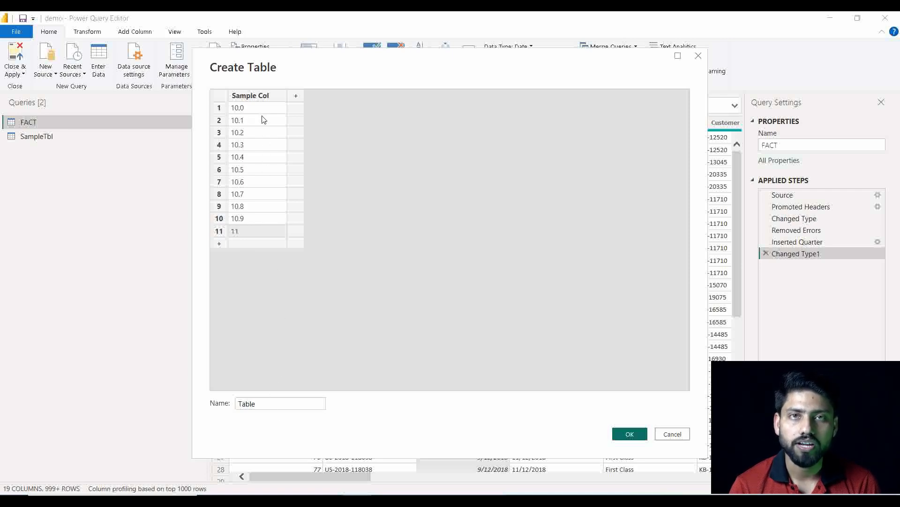
click(629, 433)
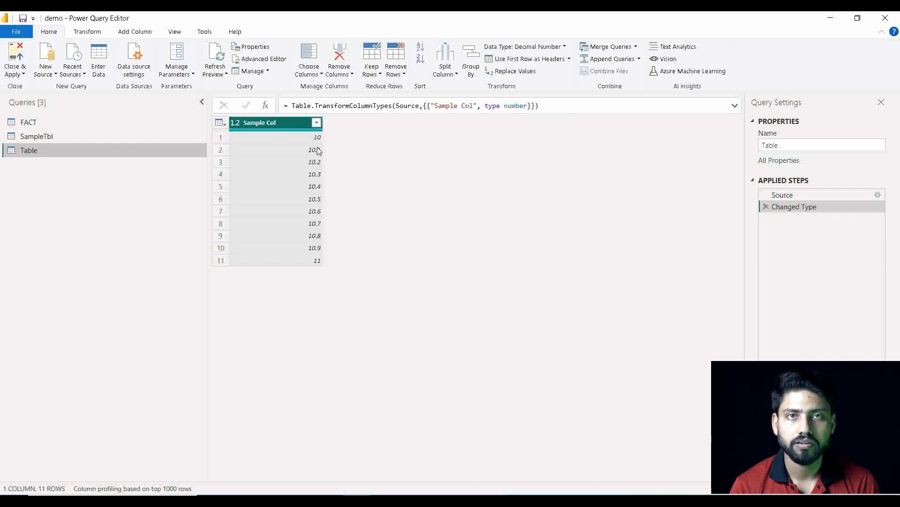
Apply Round Up to the Sample Col values in the new table
click(103, 32)
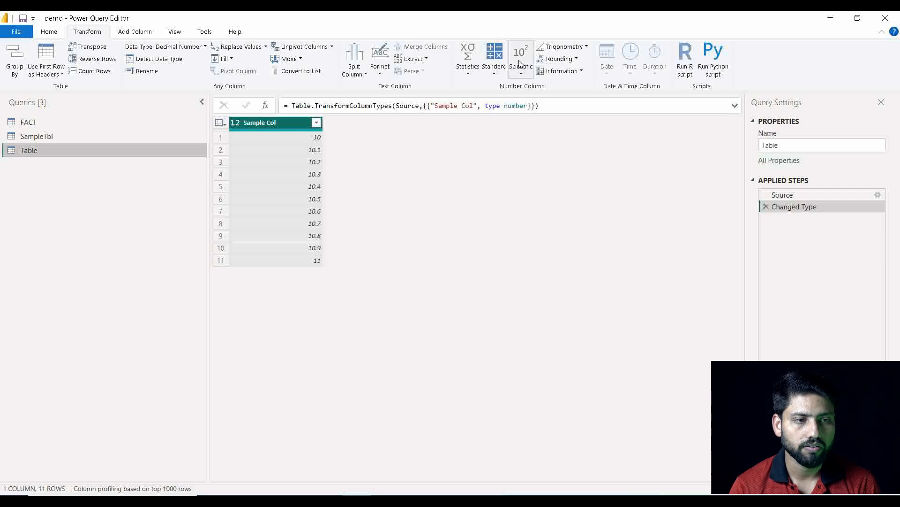
click(558, 58)
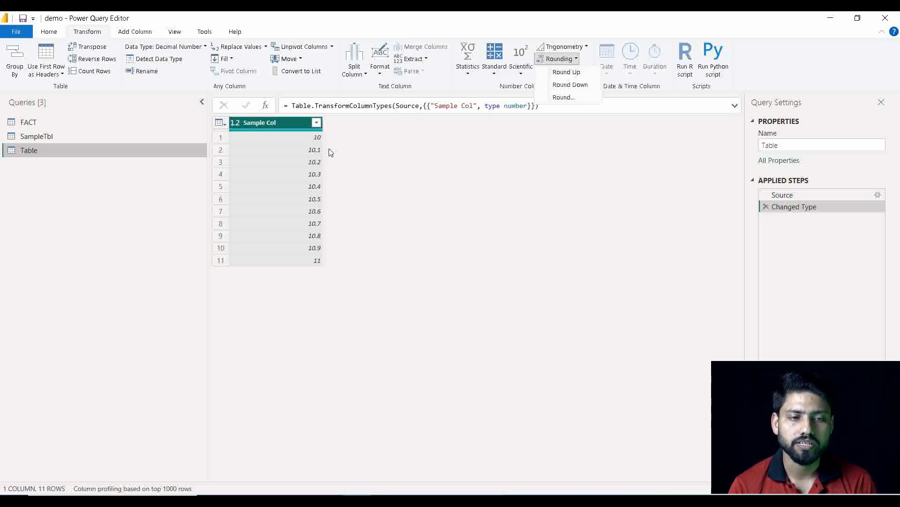
click(575, 75)
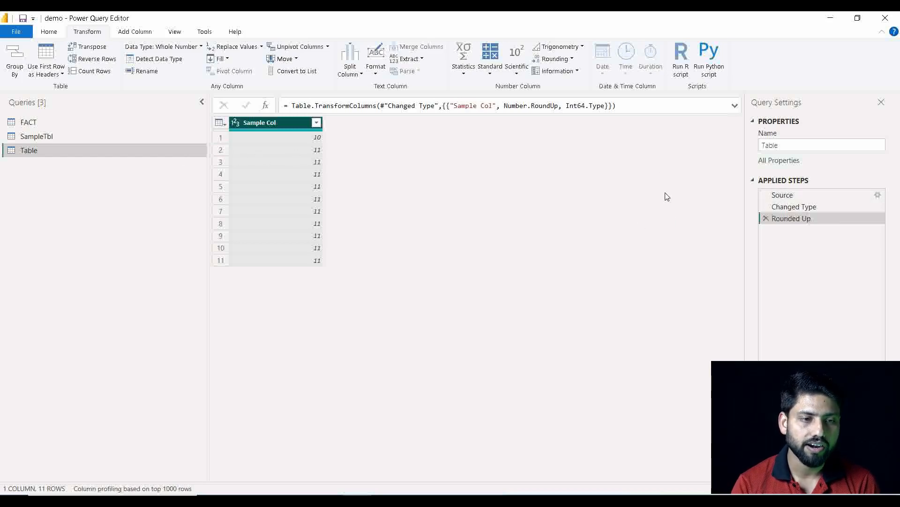
Compare the data at the Changed Type and Rounded Up applied steps, then delete the Rounded Up step
click(784, 208)
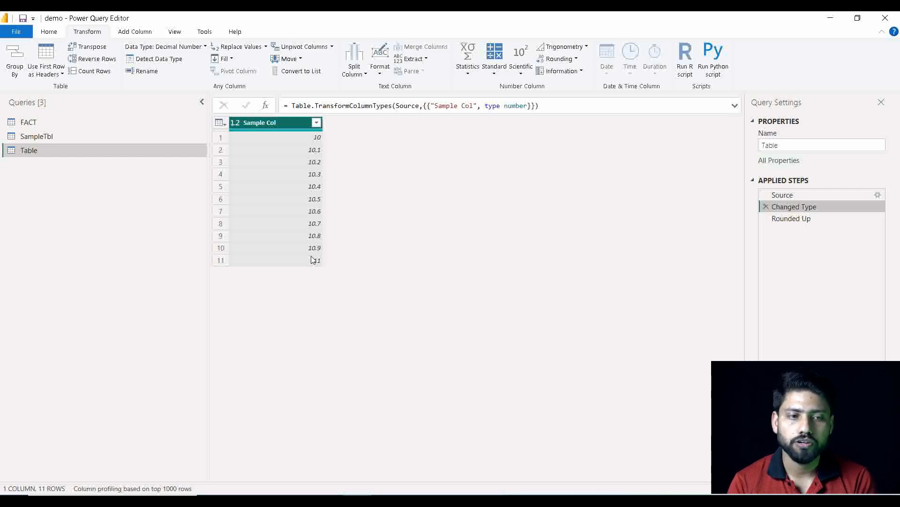
click(812, 219)
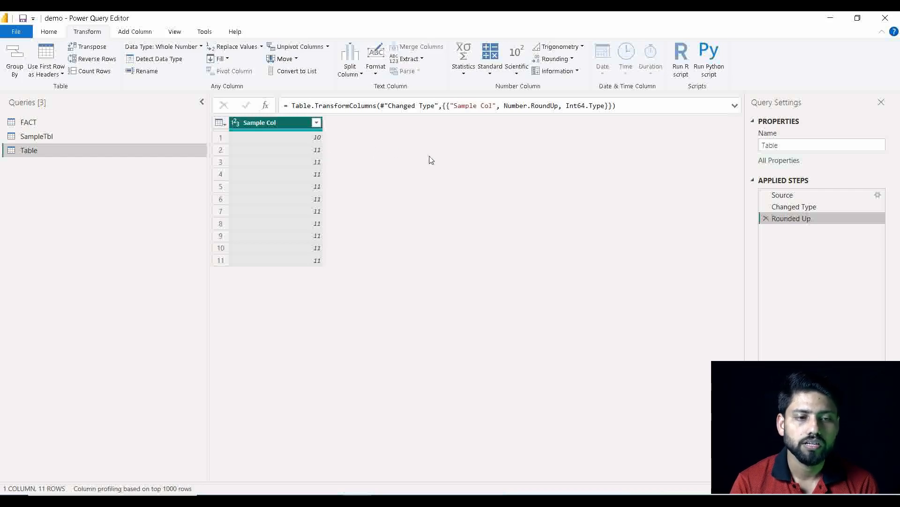
click(765, 219)
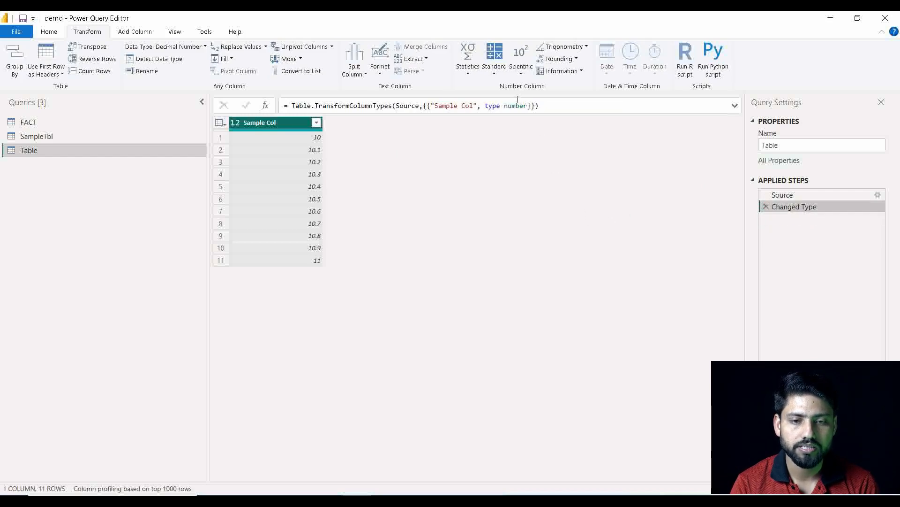
Apply Round Down to the Sample Col values in the table
click(568, 59)
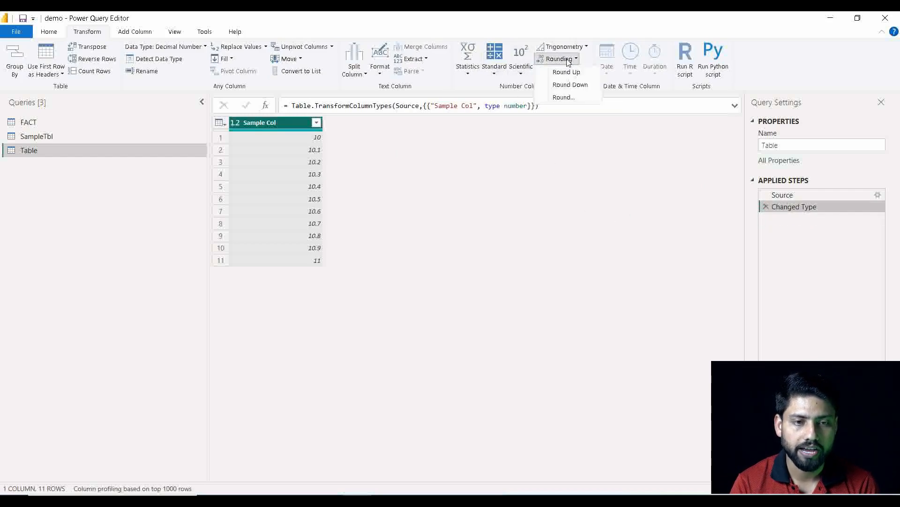
click(570, 85)
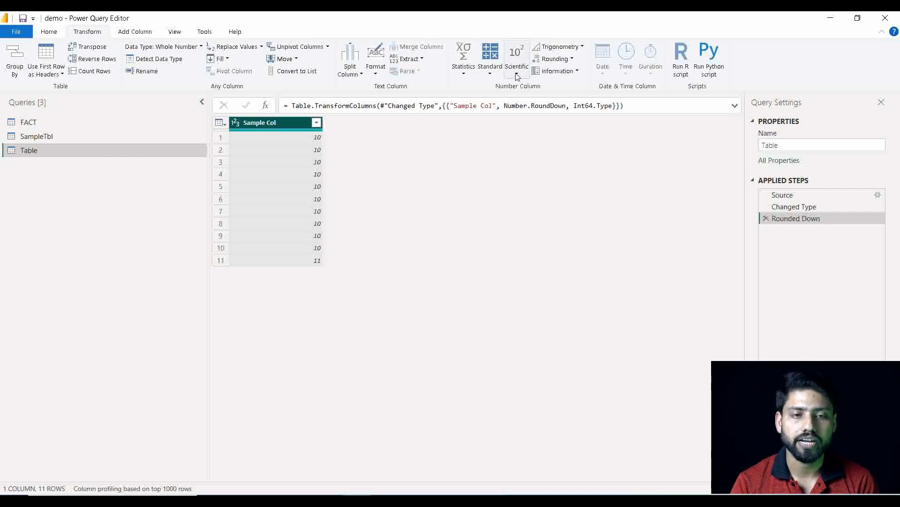
click(558, 60)
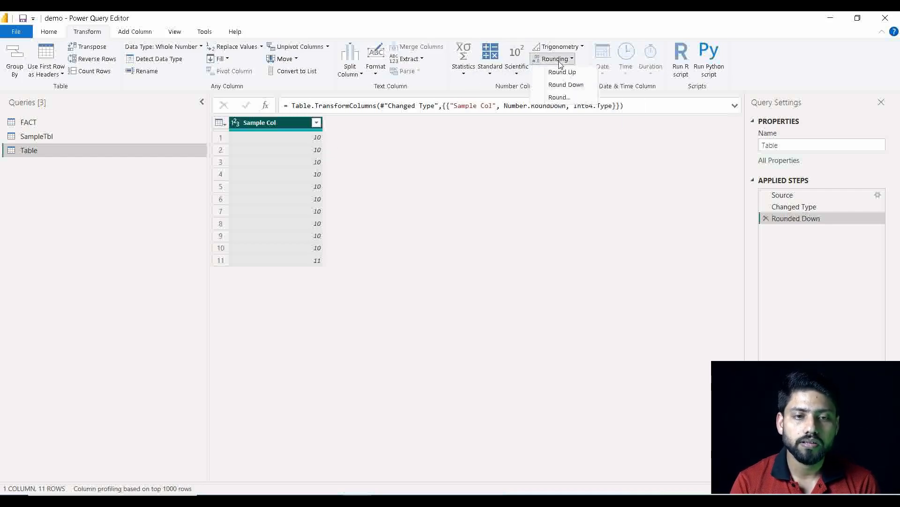
click(571, 98)
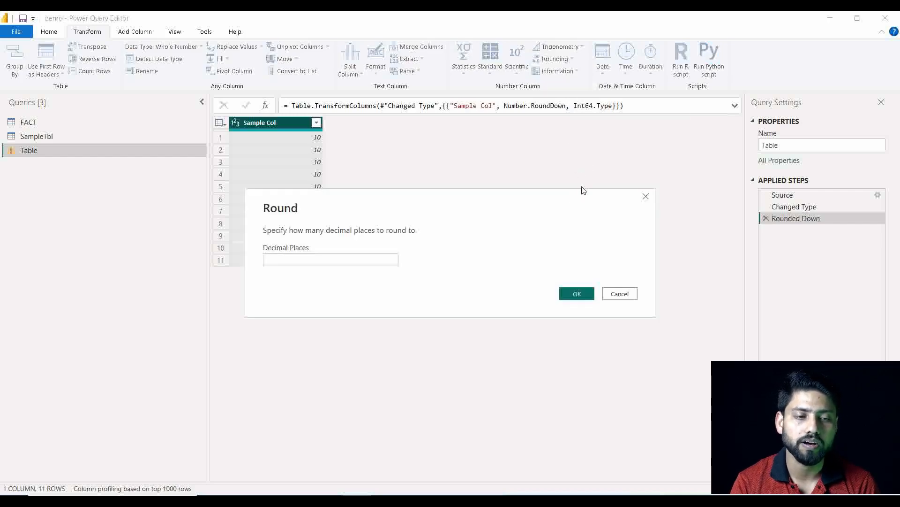
click(646, 196)
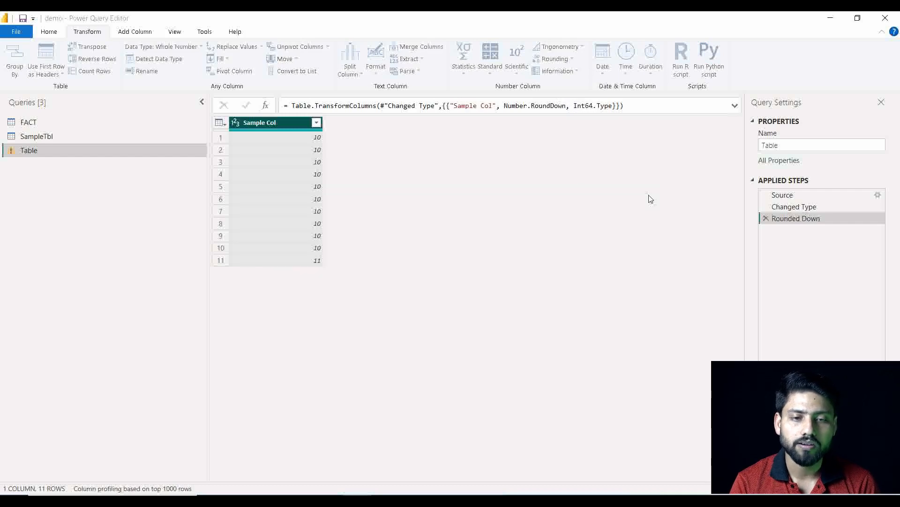
Delete the Rounded Down applied step and round the original Sample Col values to 0 decimal places
click(766, 218)
click(571, 60)
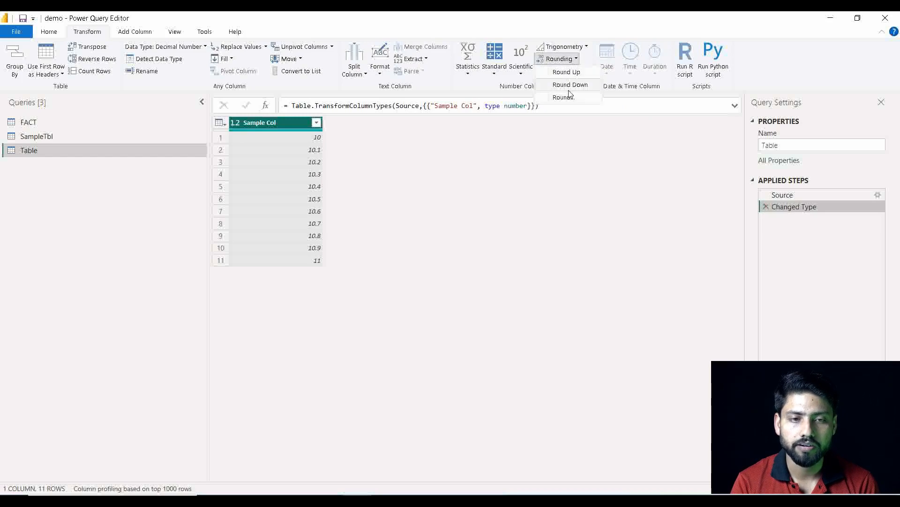
click(570, 97)
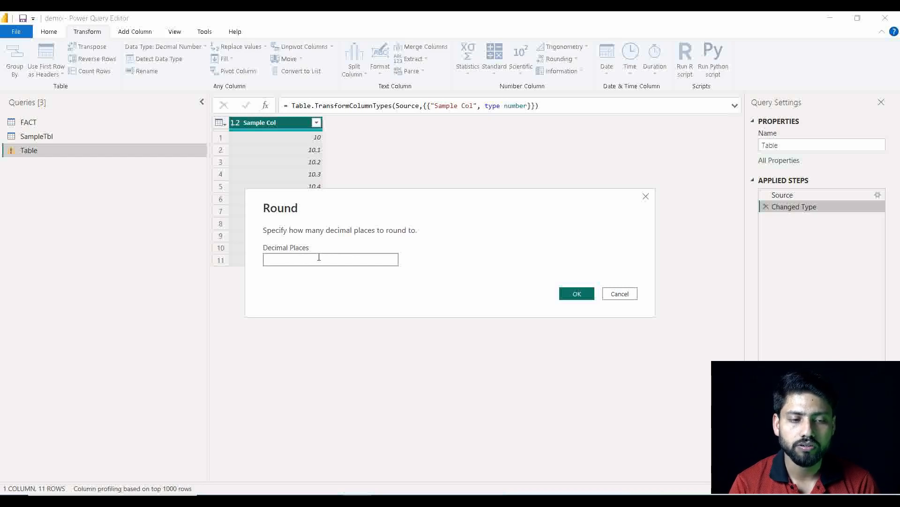
text(0)
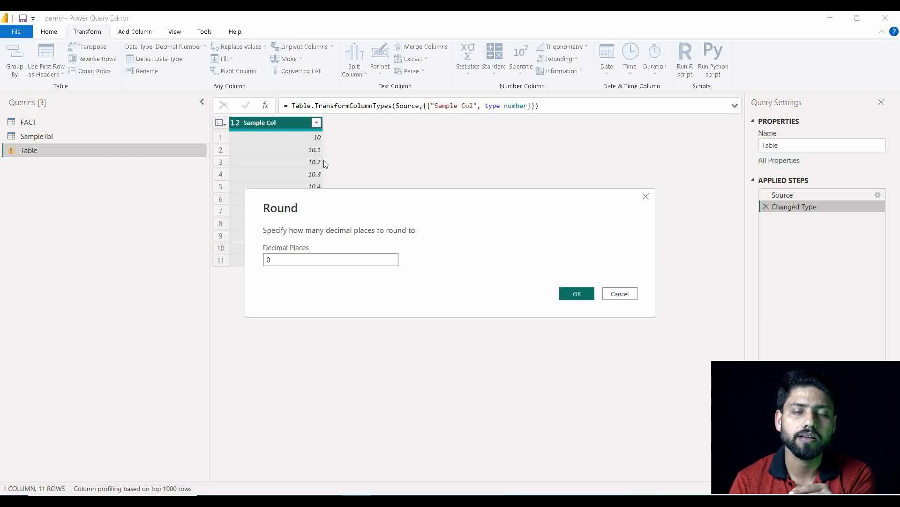
click(577, 294)
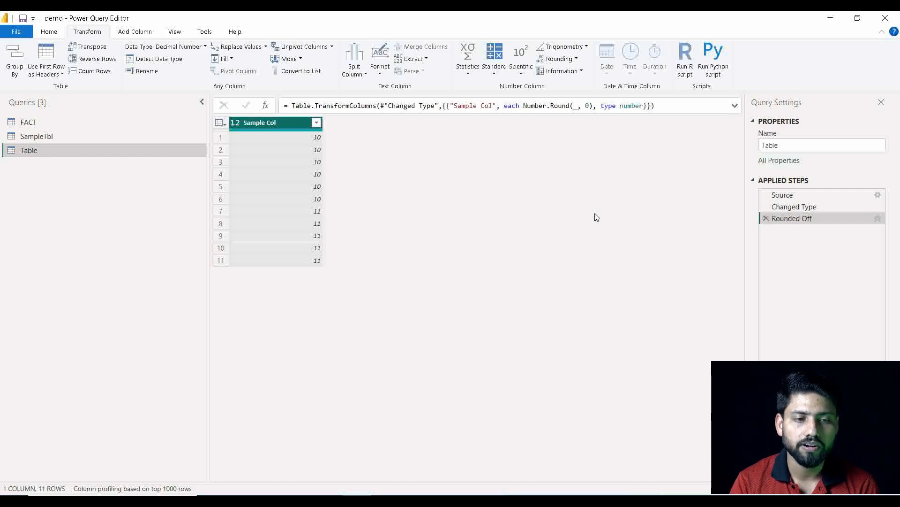
Compare the Sample Col values at the Changed Type and Rounded Off applied steps, checking row 6 in particular
click(827, 209)
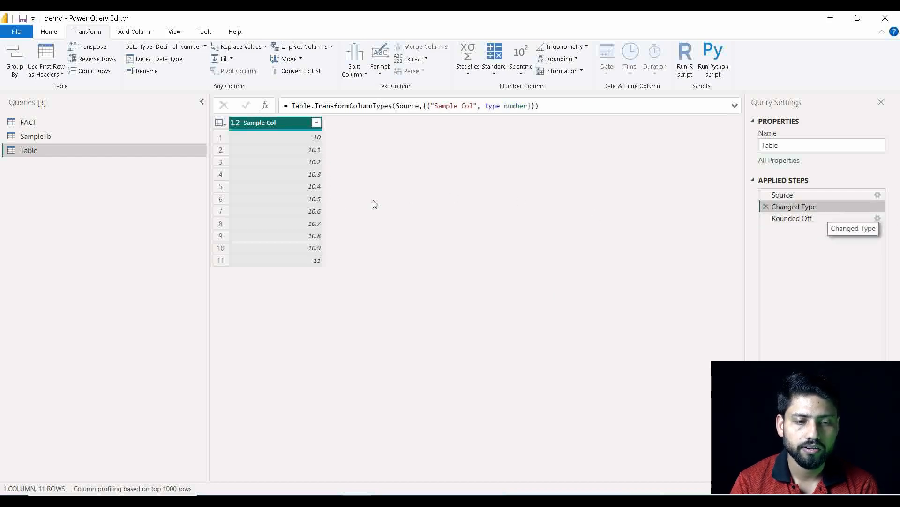
click(799, 221)
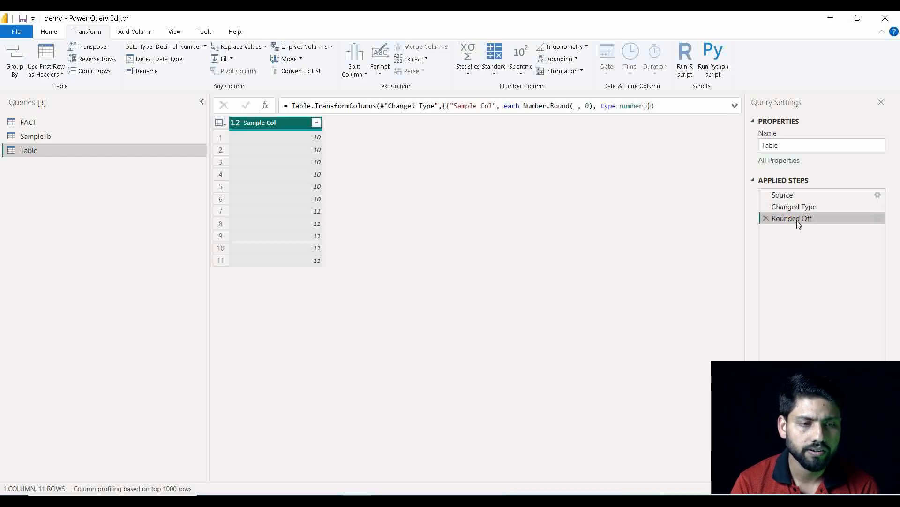
click(319, 203)
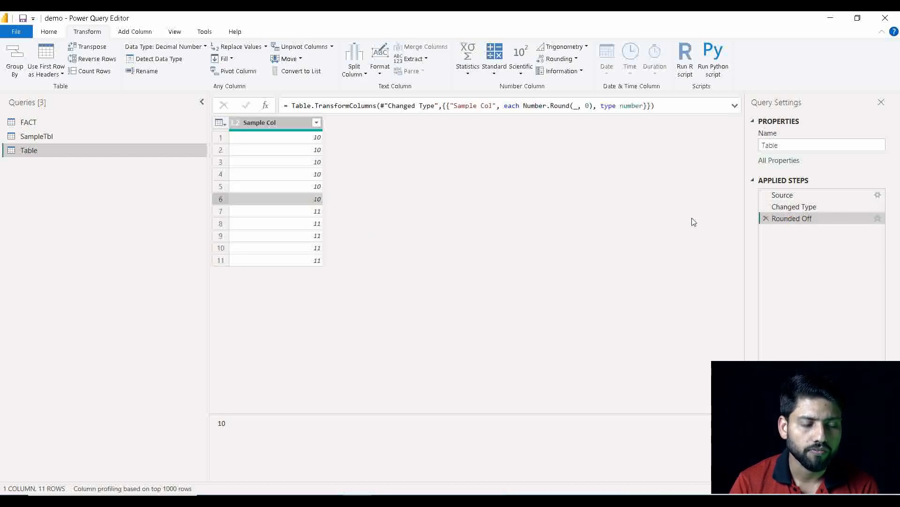
click(802, 206)
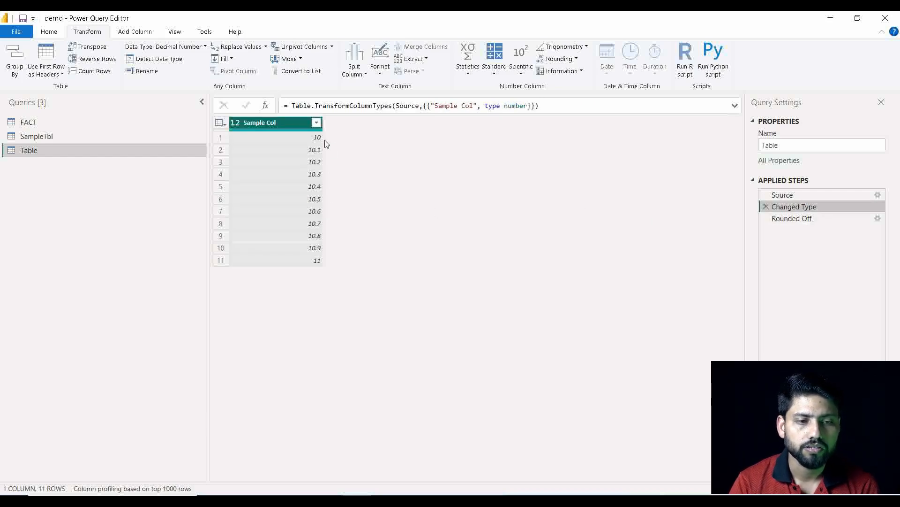
click(798, 221)
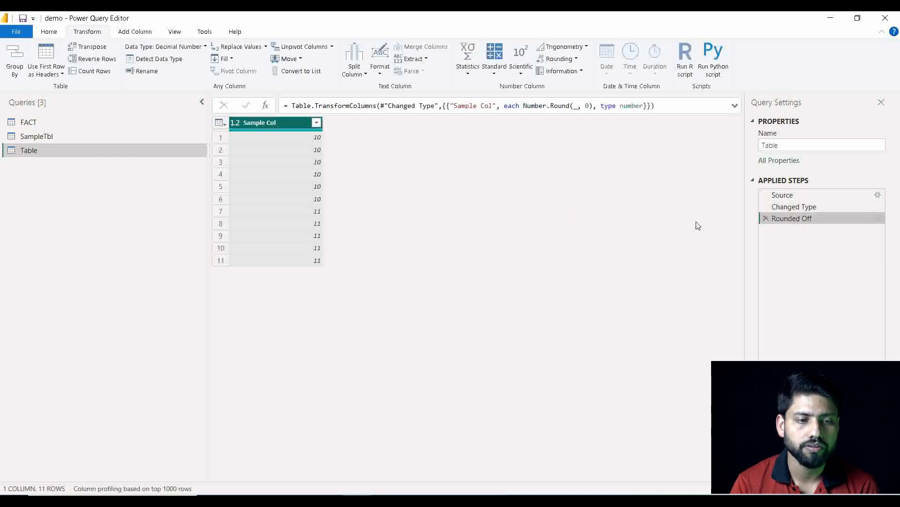
click(797, 207)
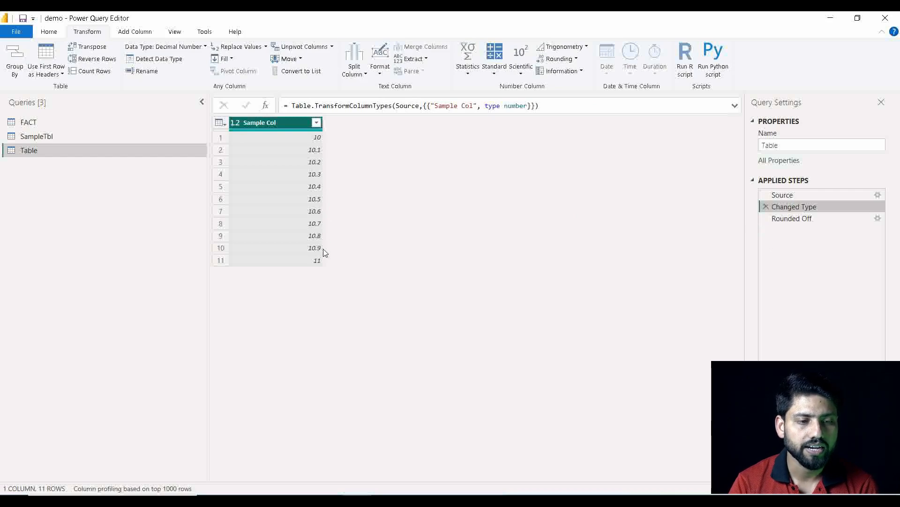
click(826, 218)
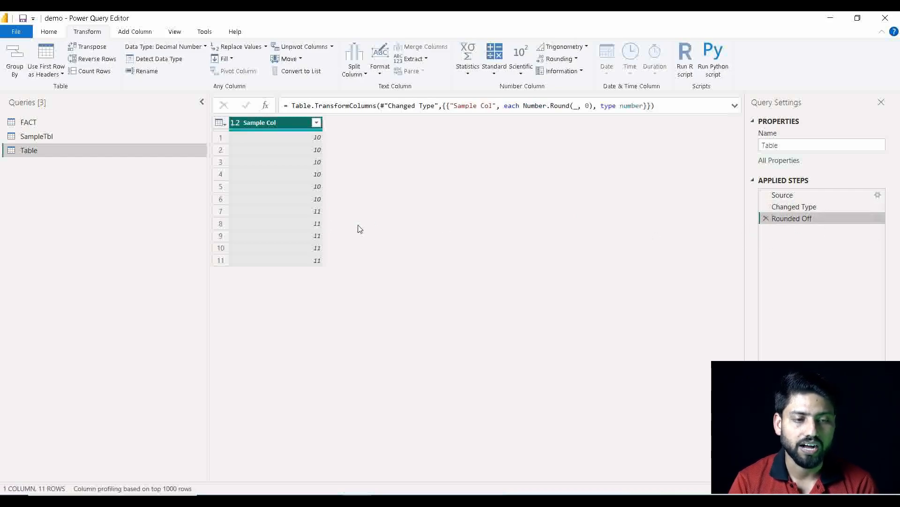